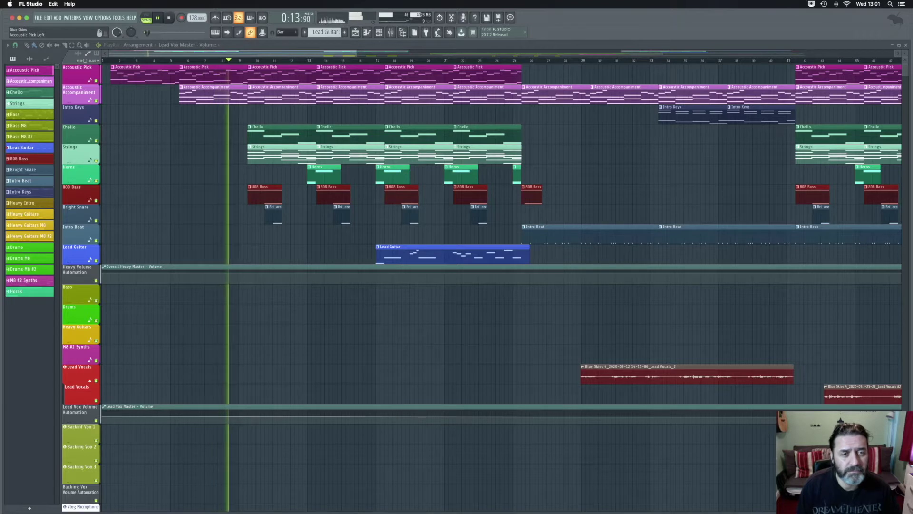
Step: Stop playback and inspect the Picked Acoustic instruments of the right and left Acoustic Pick channels, closing them when finished
key(space)
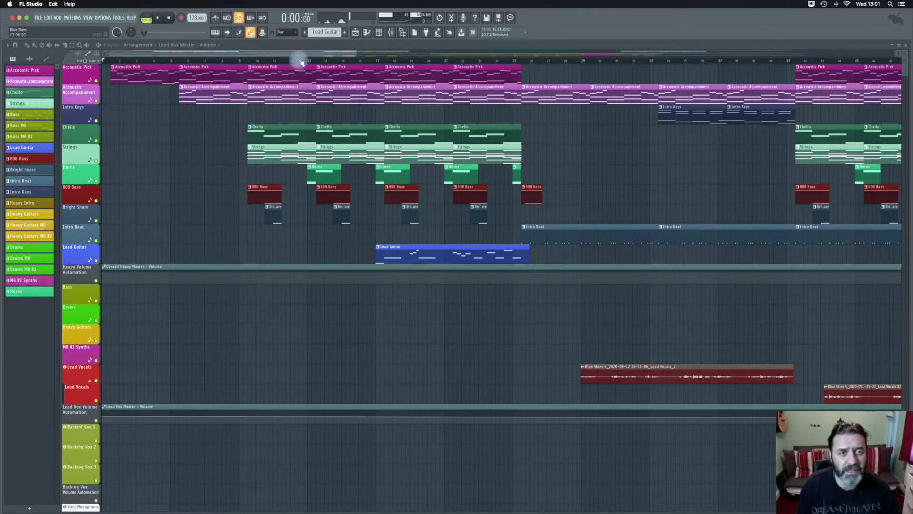
click(271, 74)
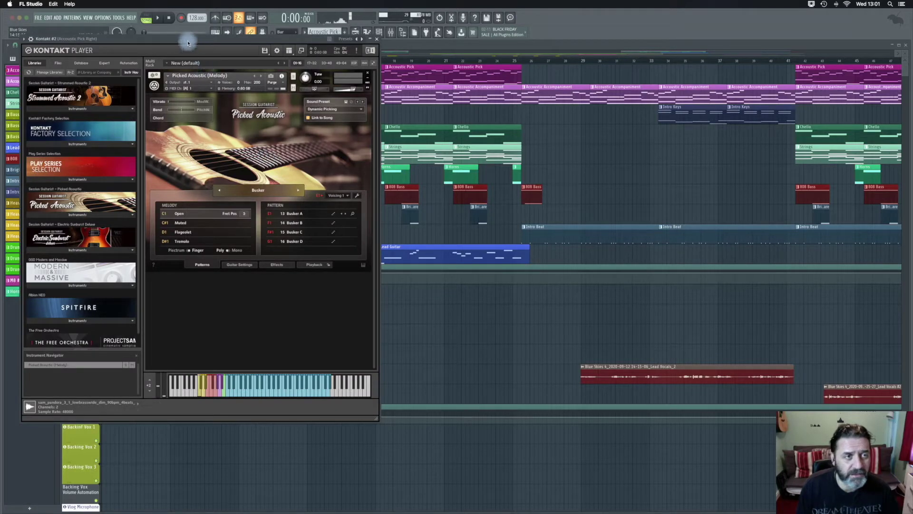
drag(188, 44, 261, 56)
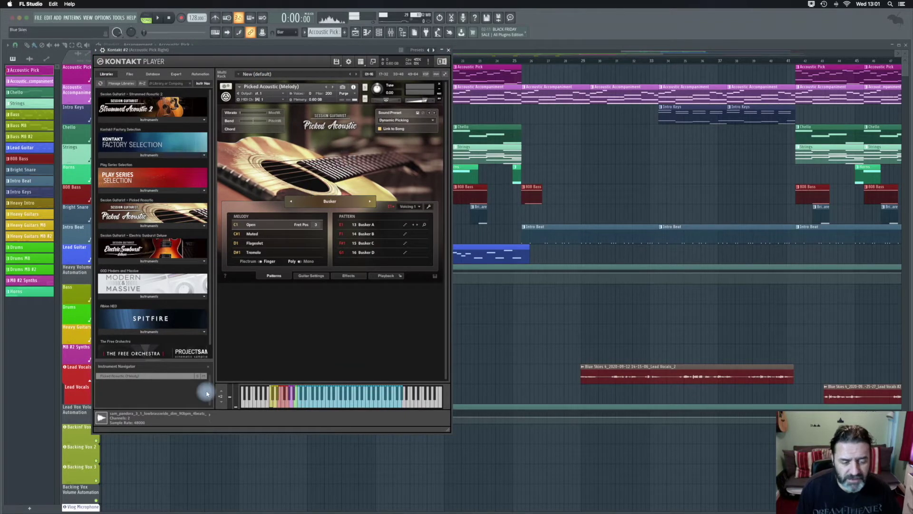
click(28, 70)
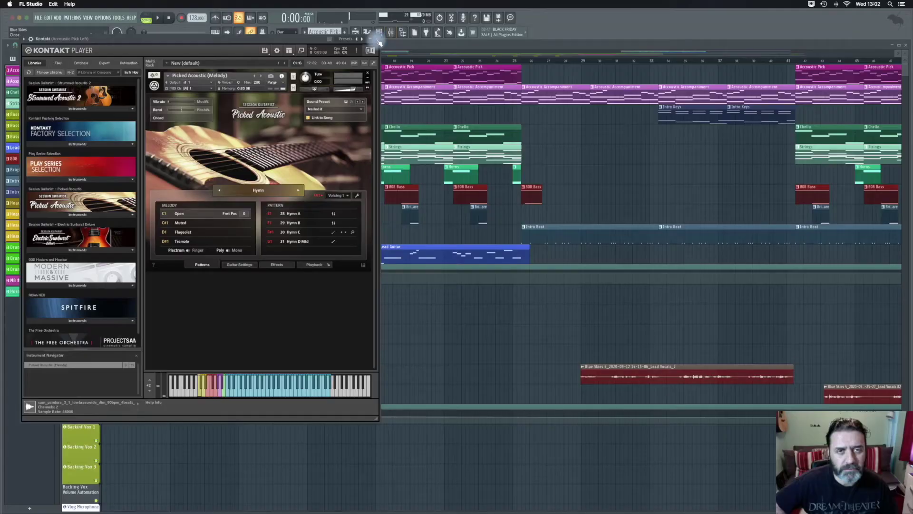
click(379, 42)
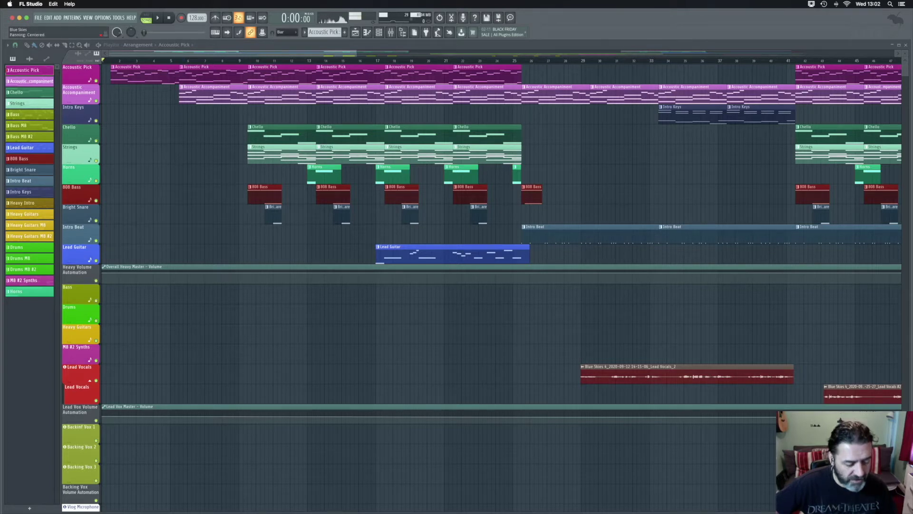
Step: Listen twice to the acoustic section from around bar 5, stopping playback after each pass
click(178, 61)
key(space)
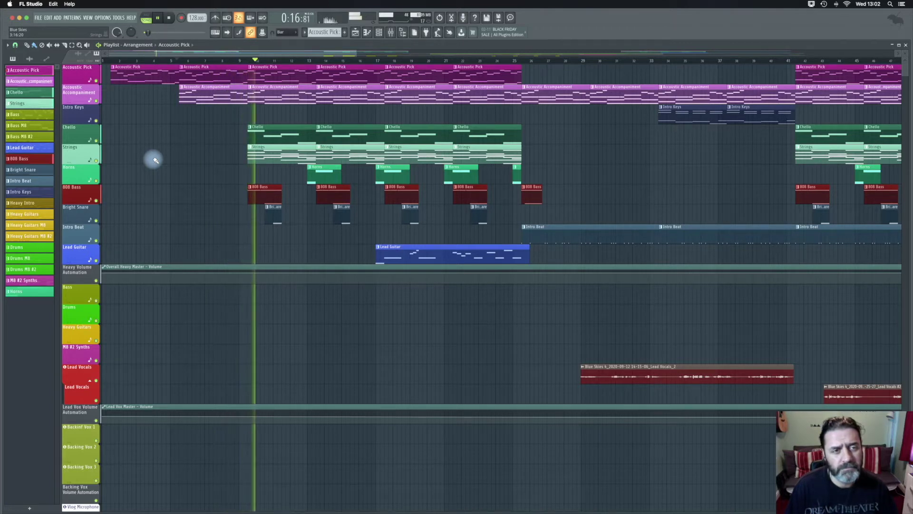
key(space)
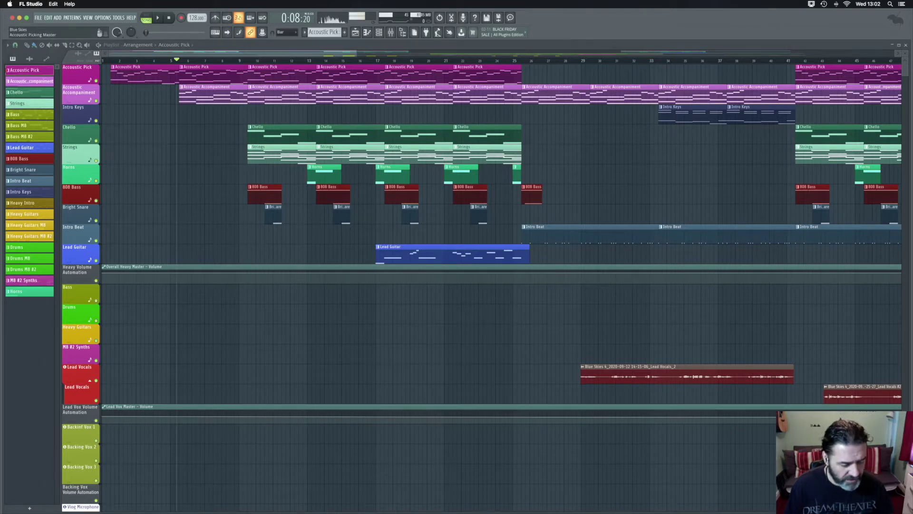
key(space)
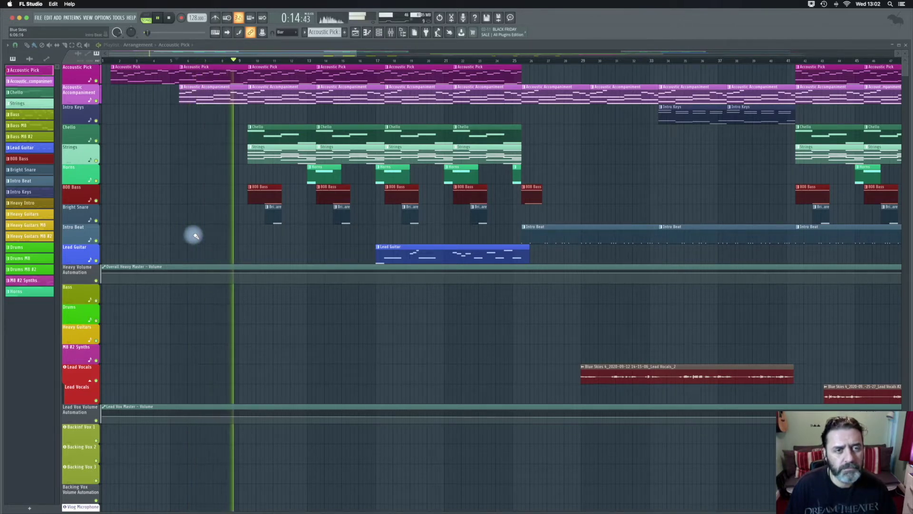
key(space)
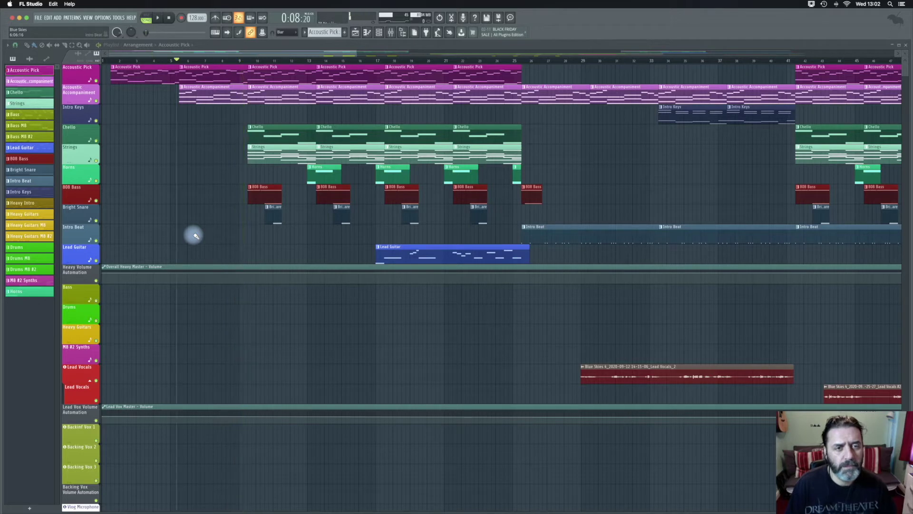
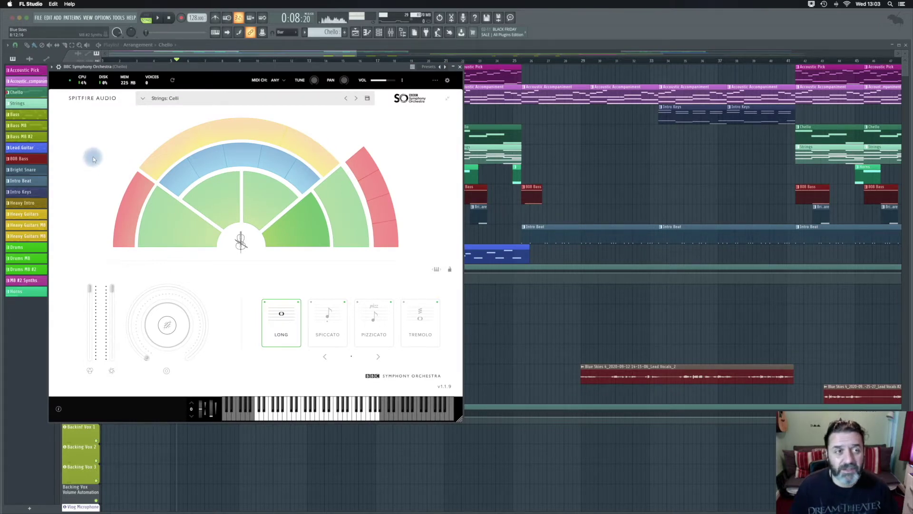
Step: Audition the Chello part from bar 9 with its BBC Symphony Orchestra instrument open below the clips, and close the instrument
drag(178, 70, 206, 175)
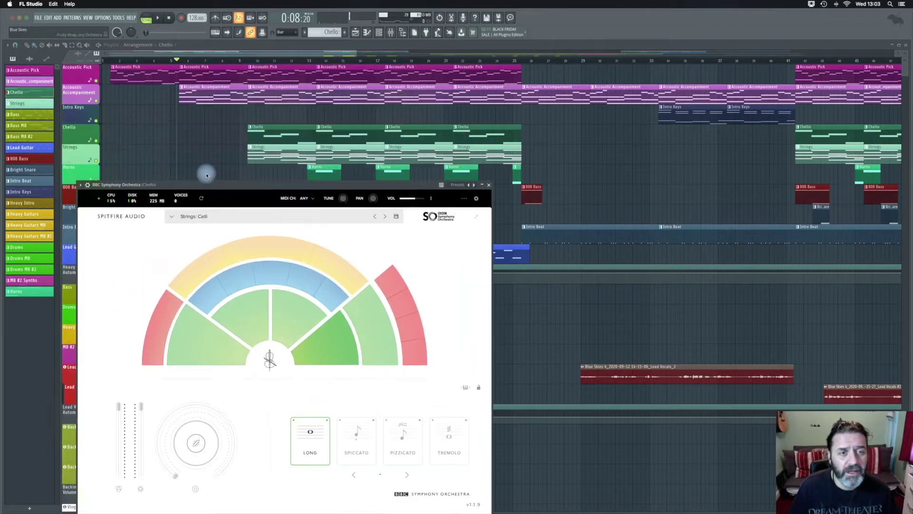
click(250, 62)
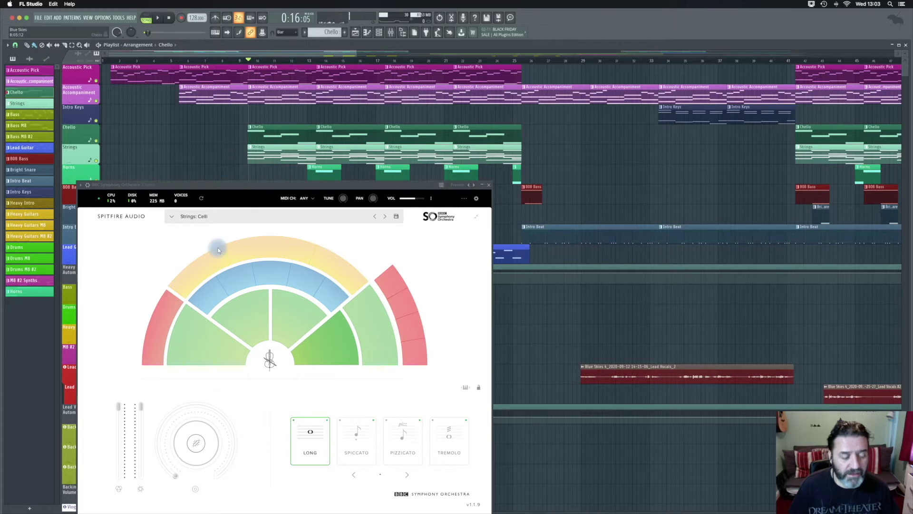
click(159, 19)
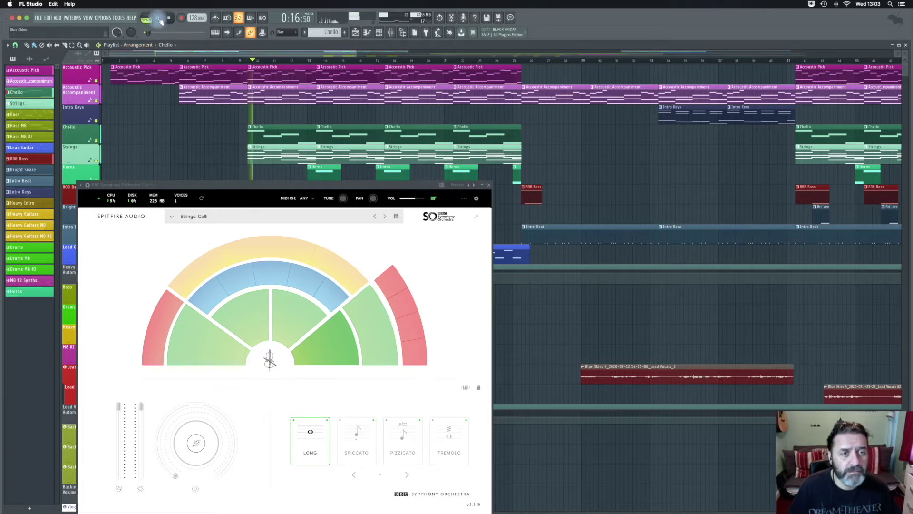
drag(195, 187, 202, 155)
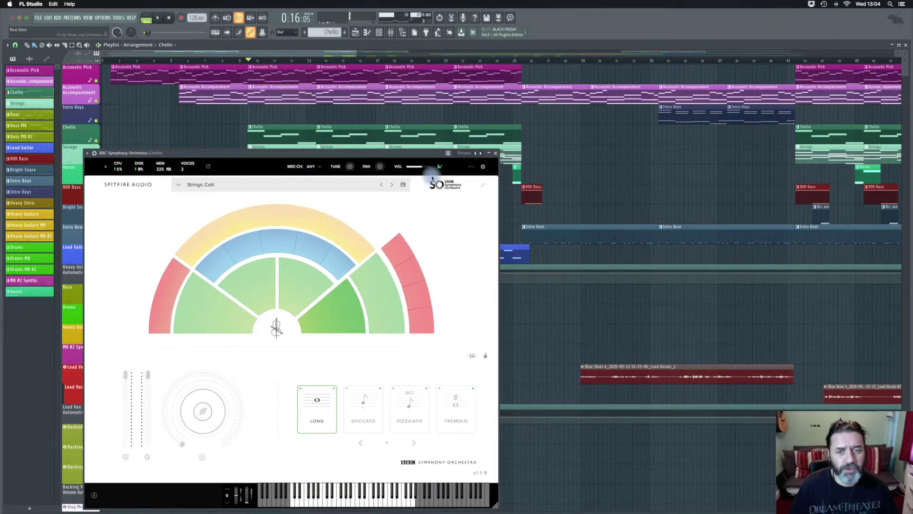
click(496, 157)
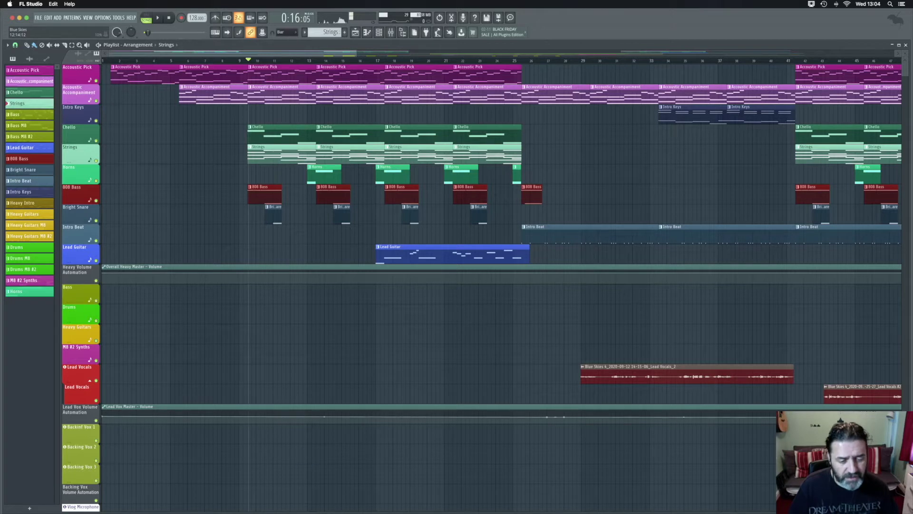
Step: Inspect the Albion Neo instruments of Strings A and B and the Epic Strings instrument of Lead Strings, closing each one
click(254, 147)
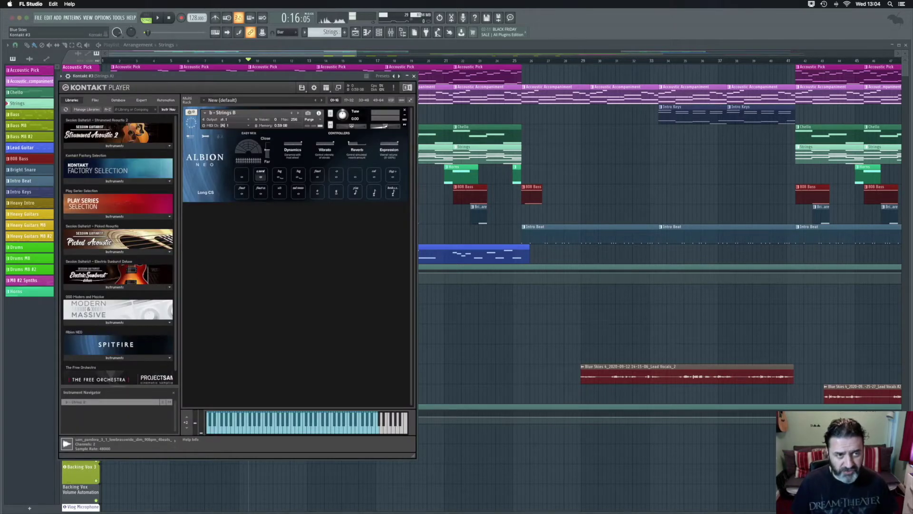
click(414, 77)
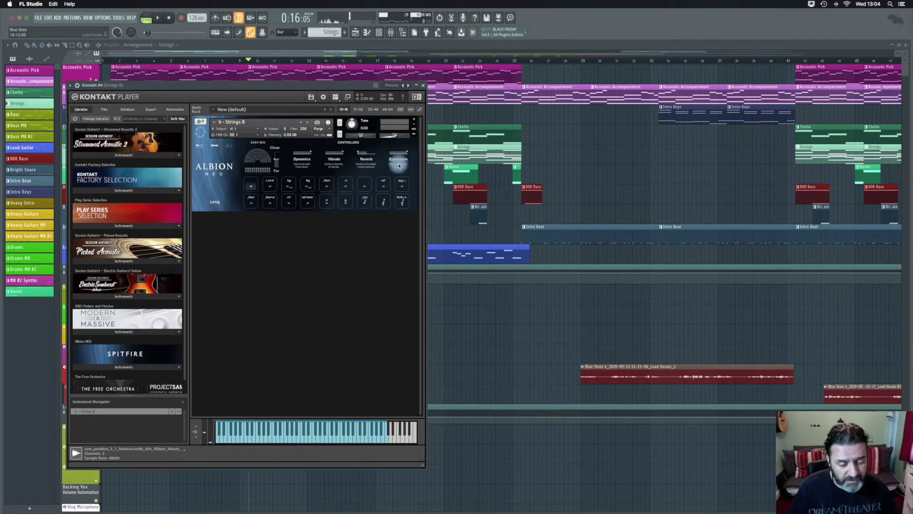
click(423, 87)
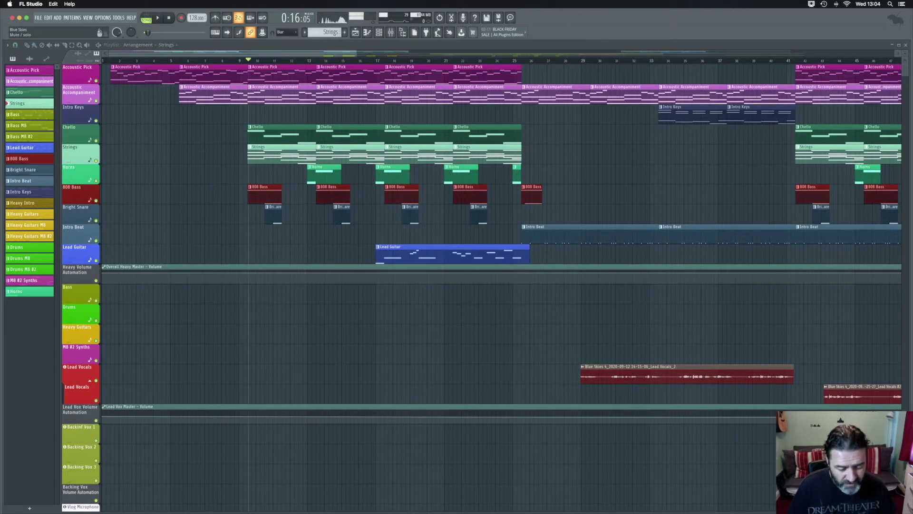
key(space)
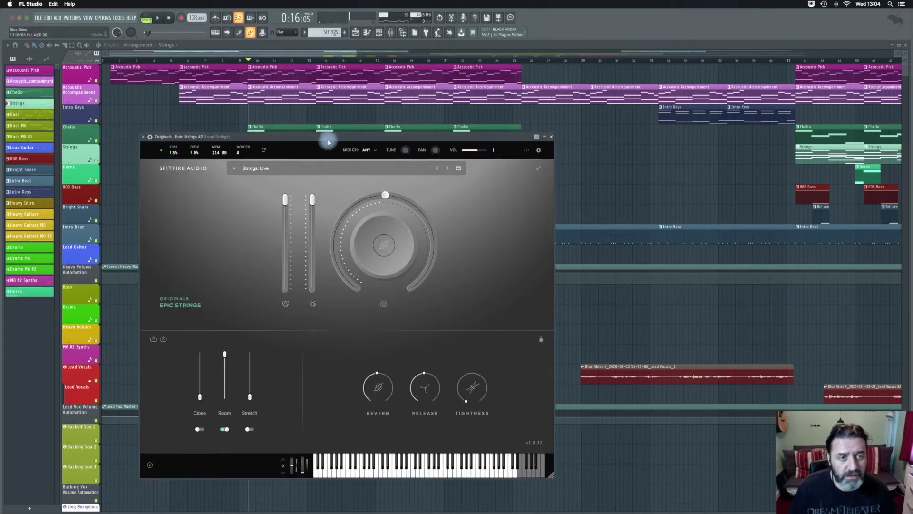
drag(328, 139, 306, 123)
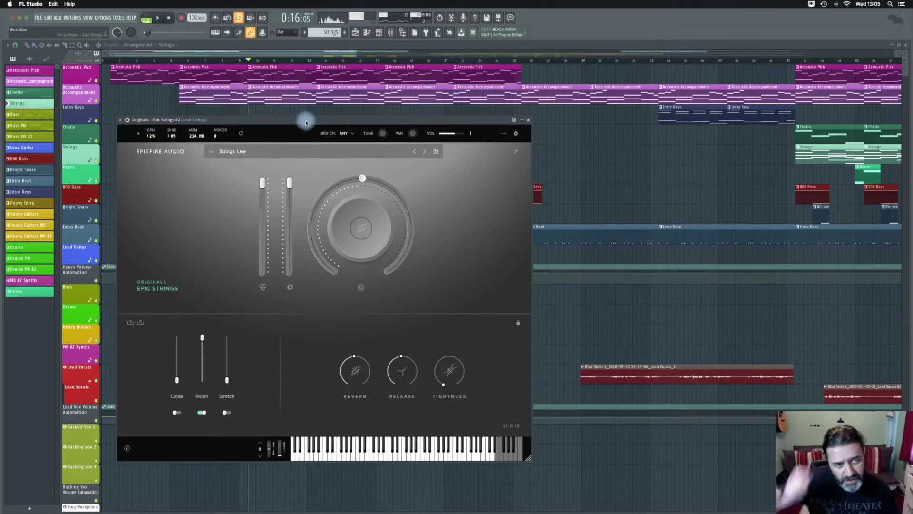
click(530, 125)
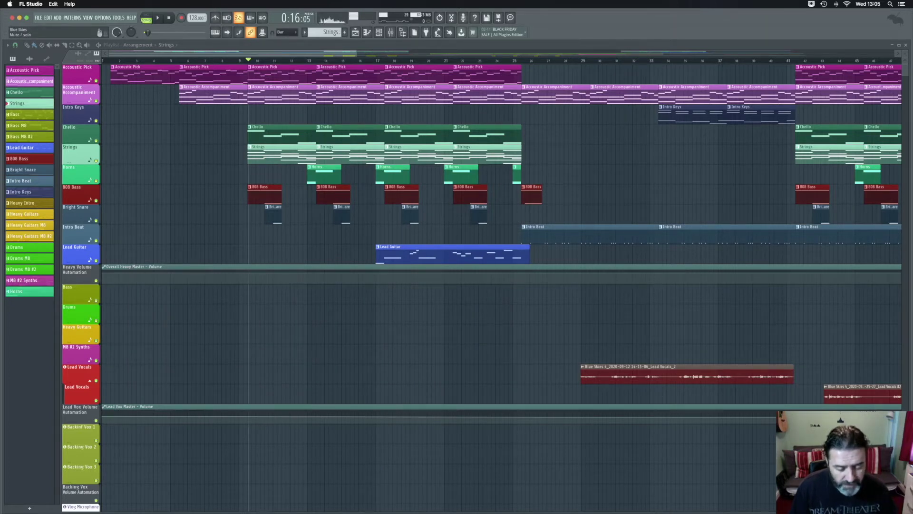
Step: Listen twice to the strings section from bar 9, stopping playback after each pass
key(space)
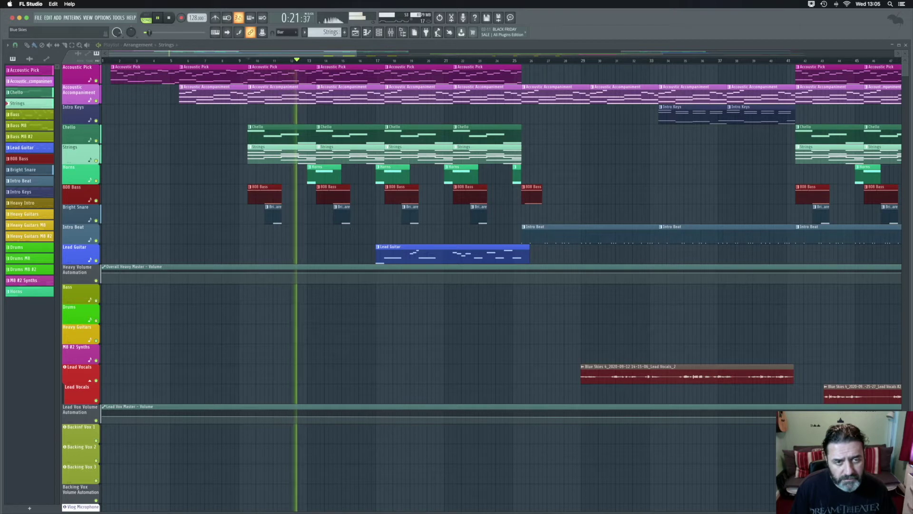
key(space)
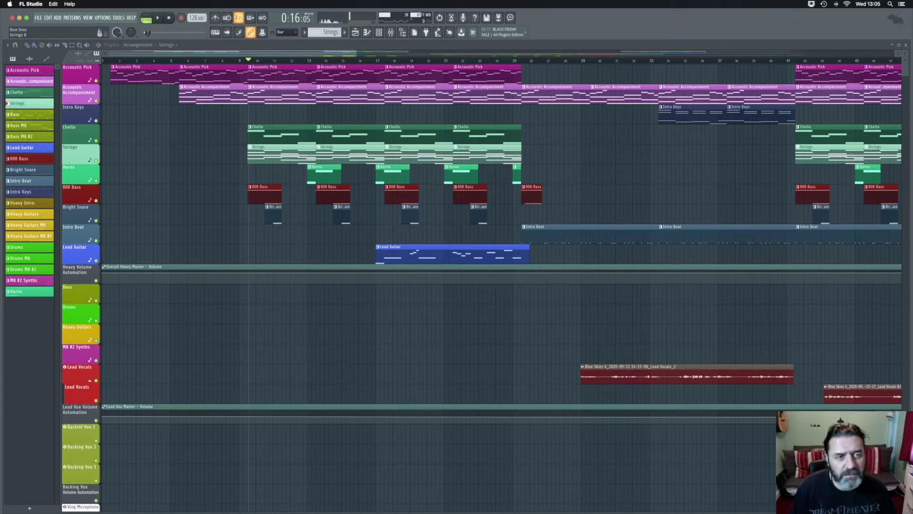
key(space)
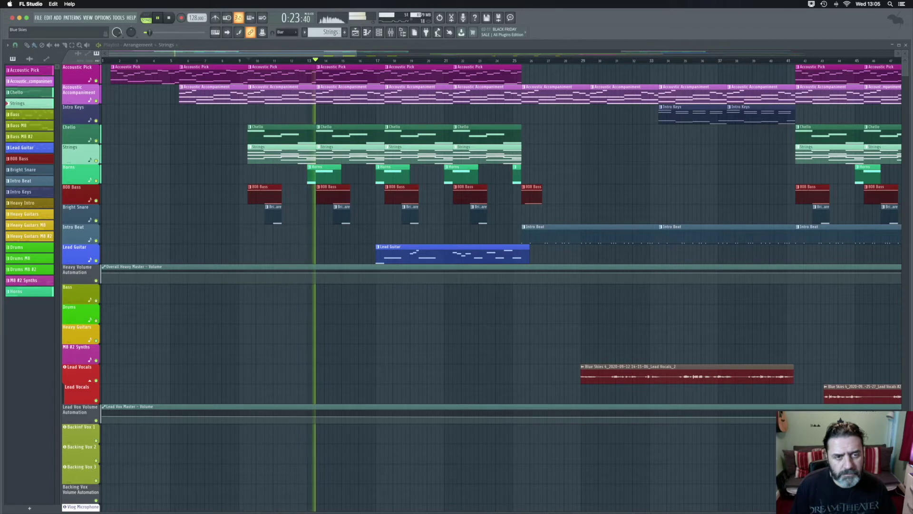
key(space)
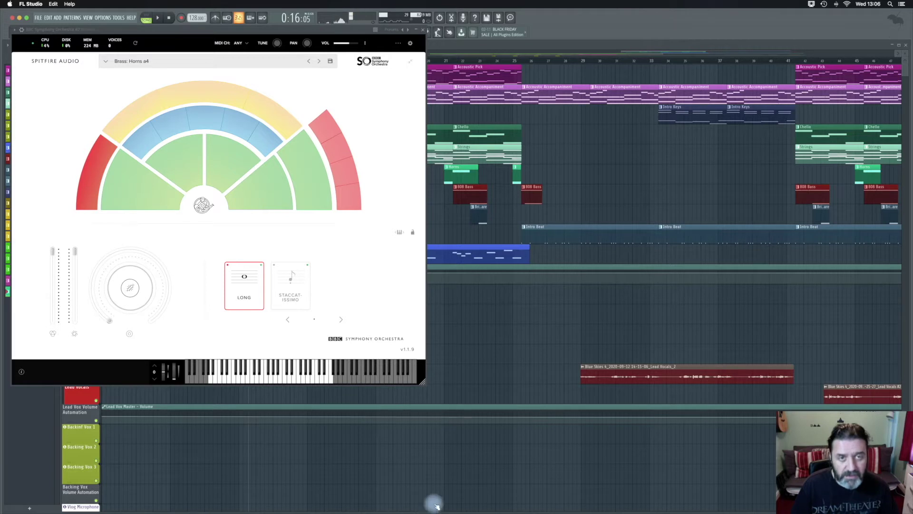
Step: Close the Horns instrument and audition the horns from just before their first clip and from just before bar 9
click(423, 32)
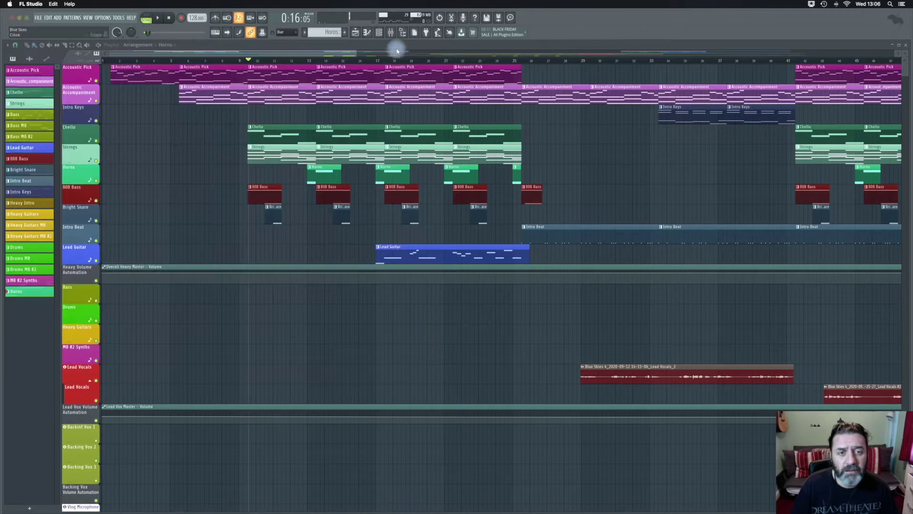
click(305, 62)
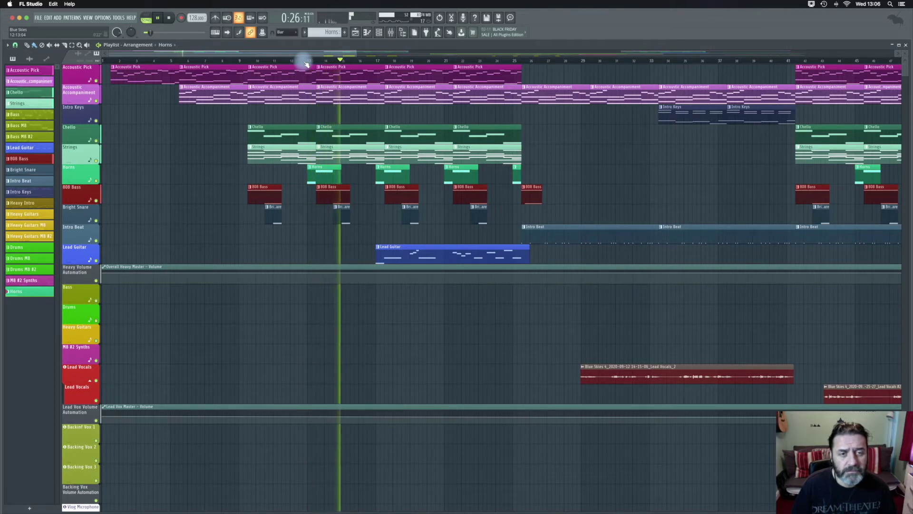
key(space)
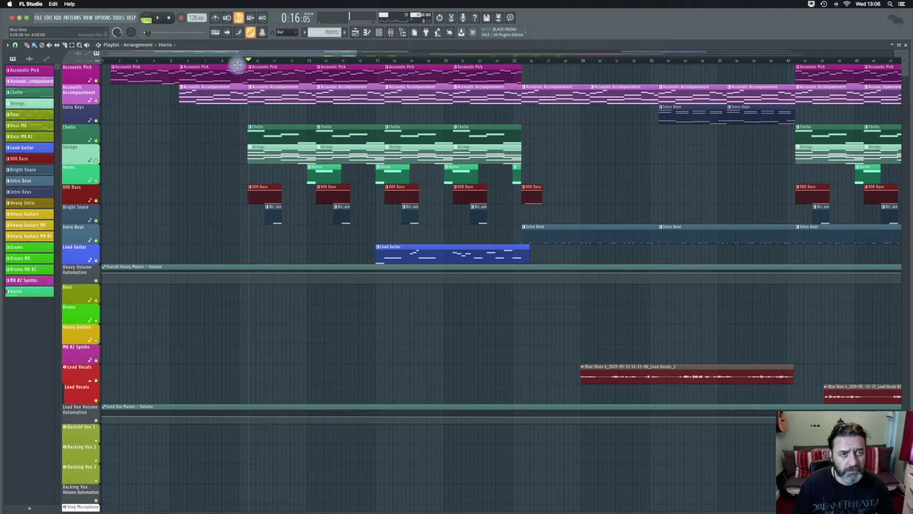
click(245, 60)
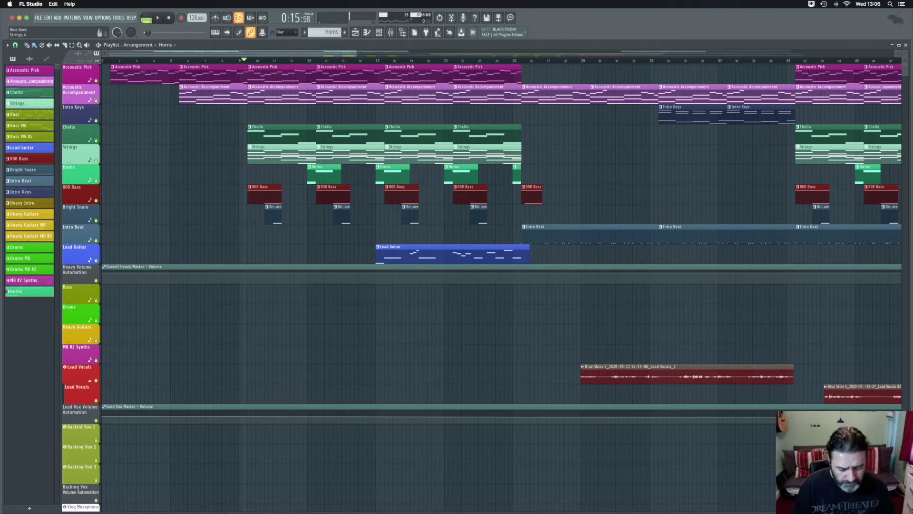
key(space)
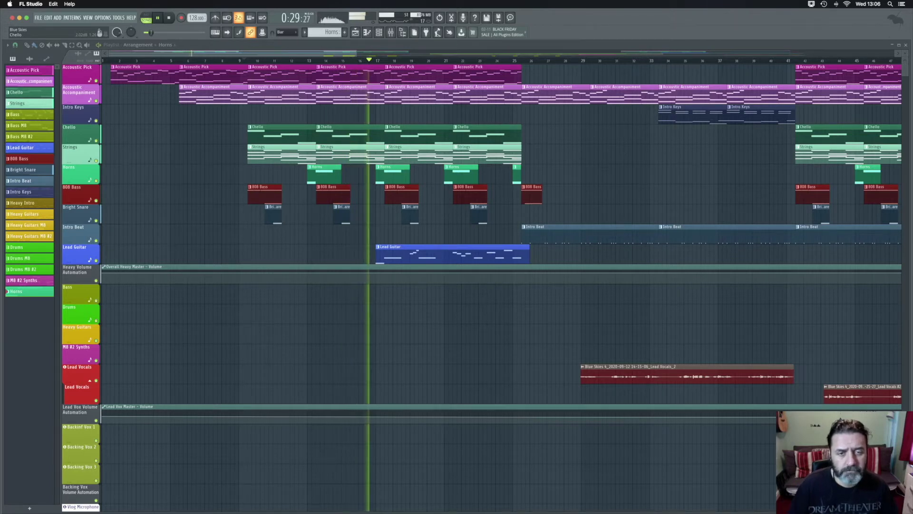
key(space)
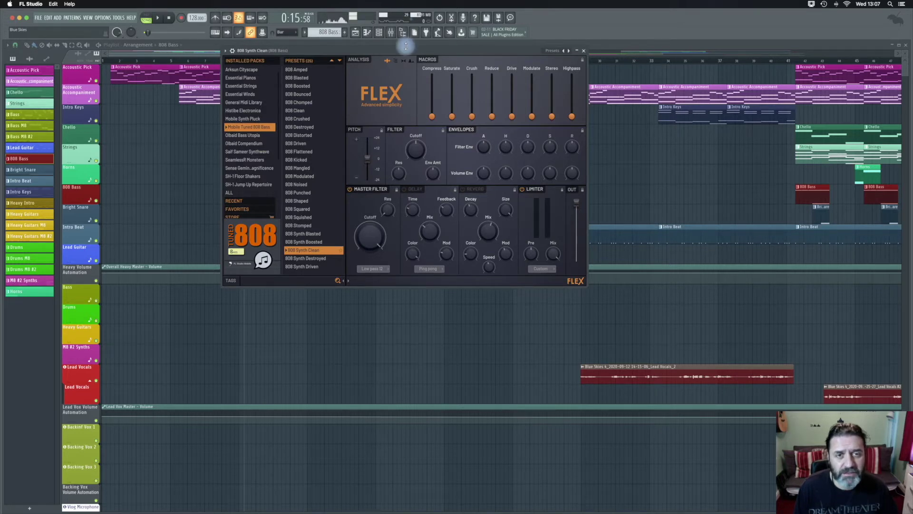
Step: Close the 808 Bass instrument and open its notes in the piano roll, placed below the 808 Bass clips
drag(402, 52, 391, 76)
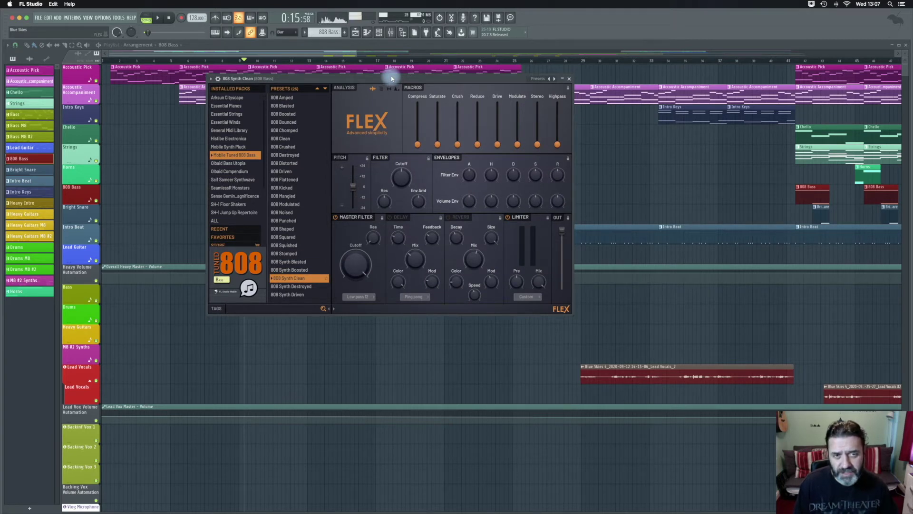
click(570, 79)
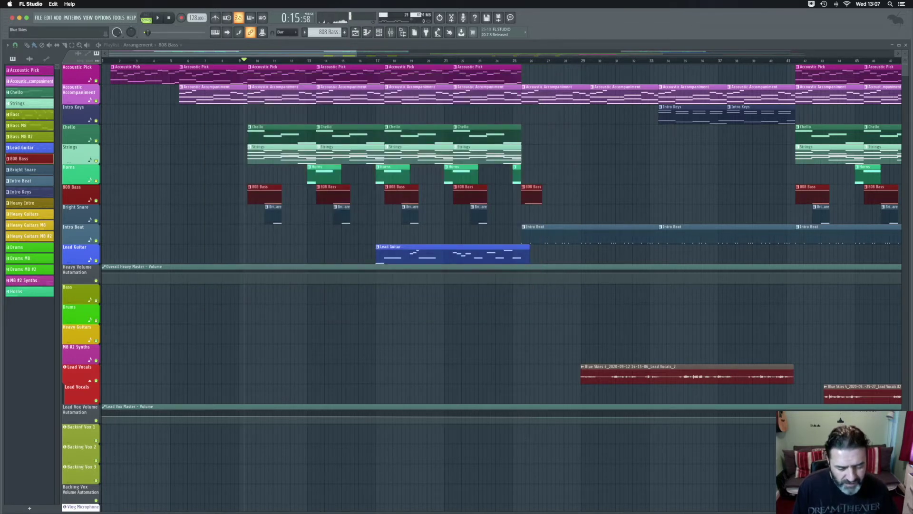
key(F7)
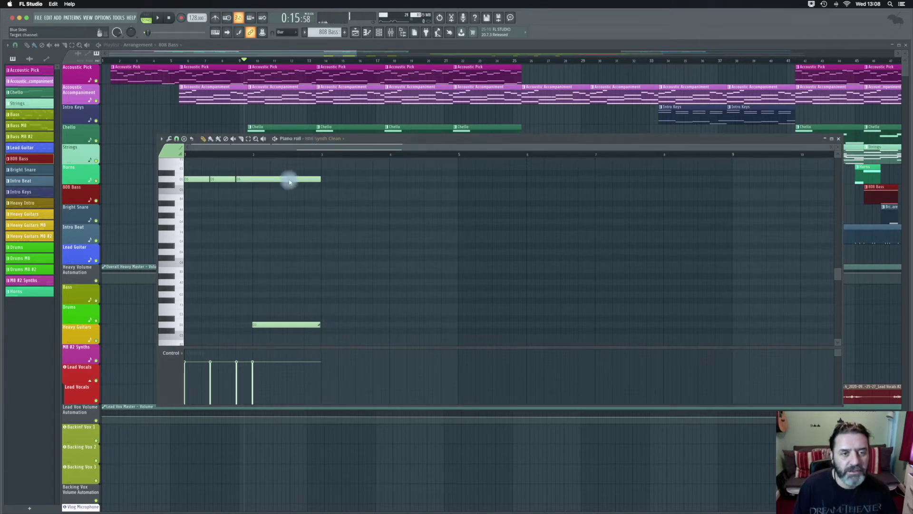
click(300, 139)
click(433, 137)
drag(432, 137, 408, 209)
Step: Audition the 808 Bass part twice from just before bar 9 with its notes in view, and close the piano roll
key(space)
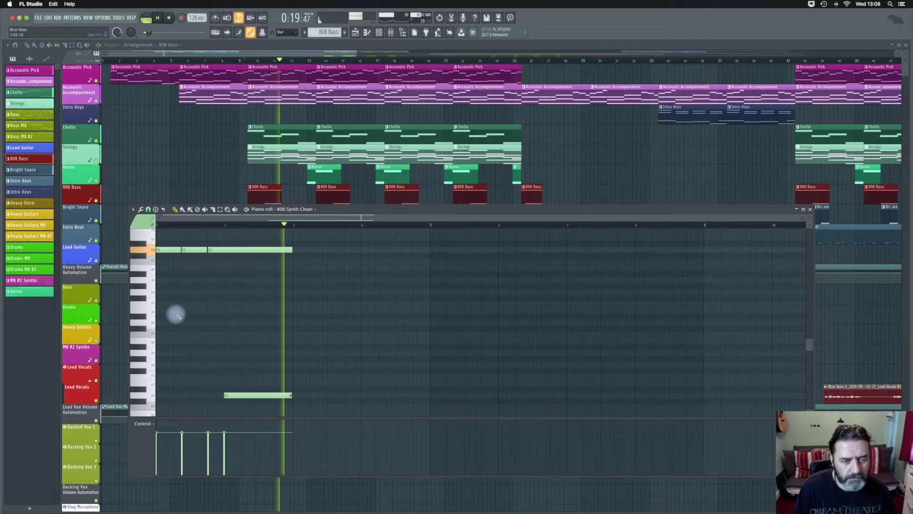
key(space)
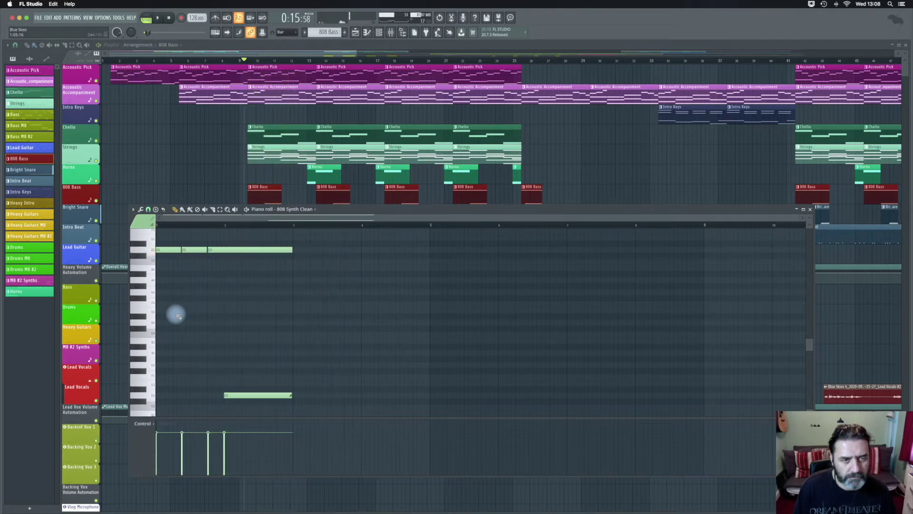
key(space)
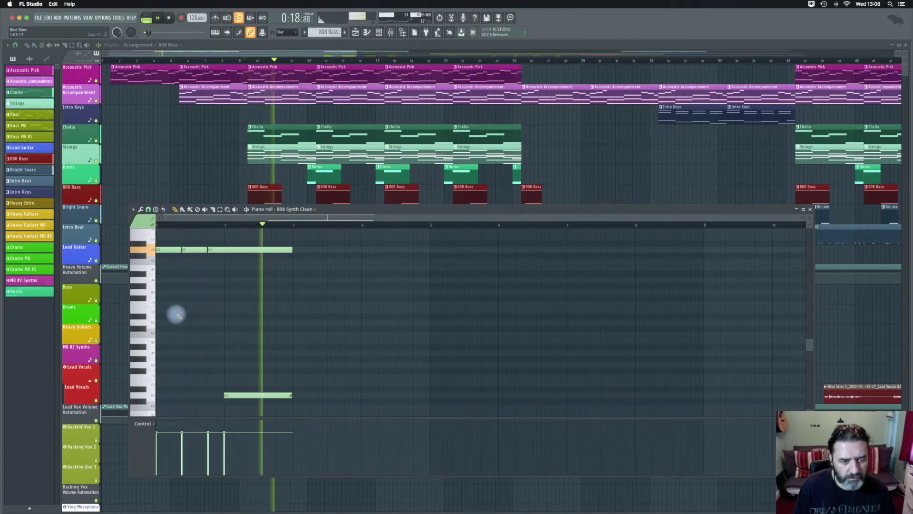
key(space)
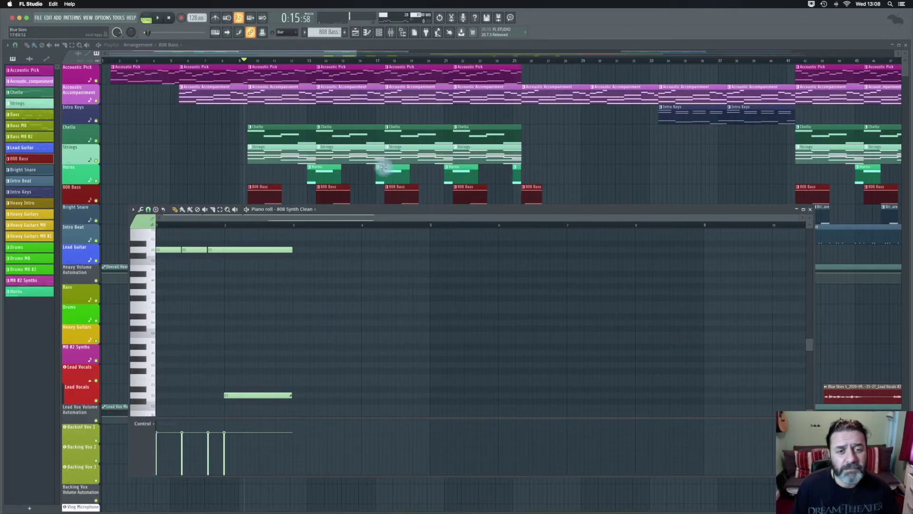
click(809, 209)
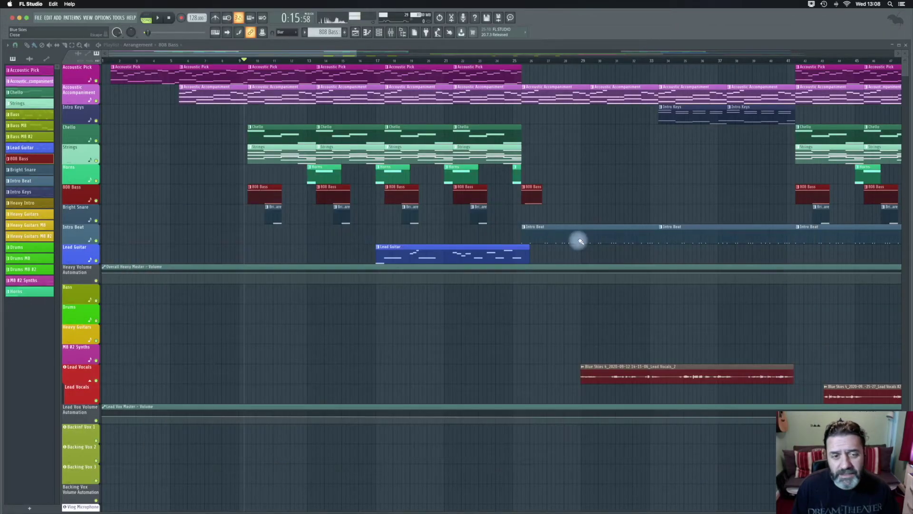
Step: Inspect the Bright Snare's FLEX Ultimate Snare preset and its Noble & Cooley Snare Medium sample, closing the sampler
click(275, 216)
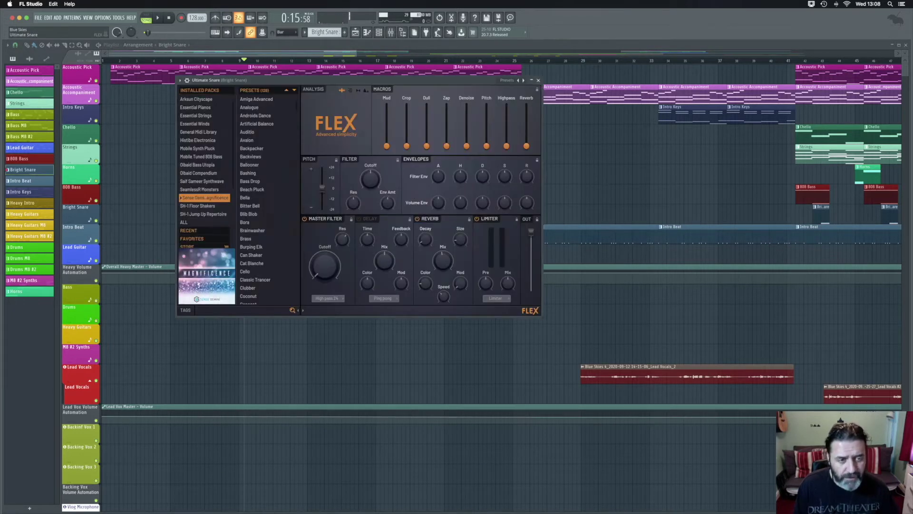
scroll(266, 214, down, 8)
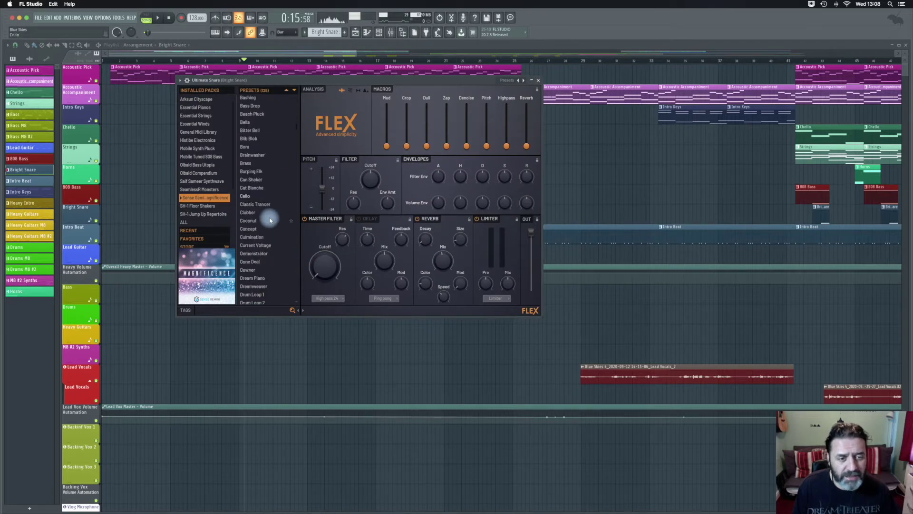
scroll(270, 220, down, 15)
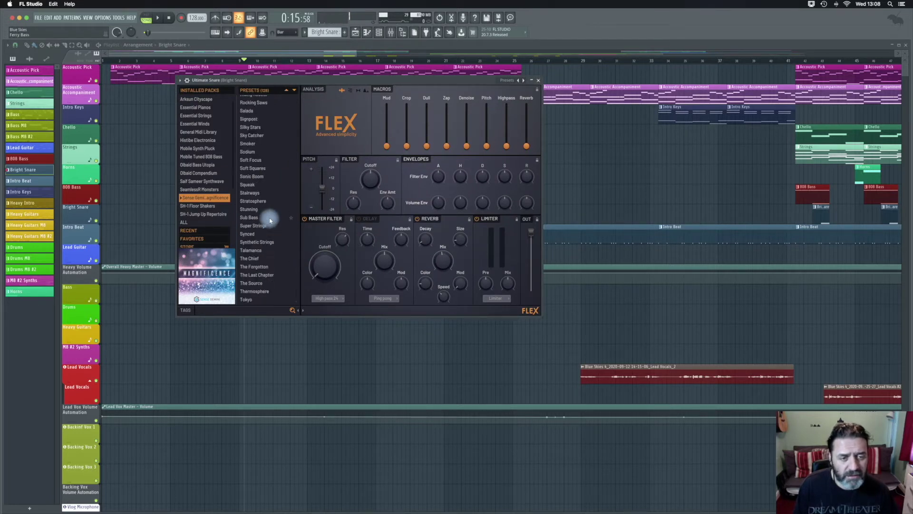
click(260, 235)
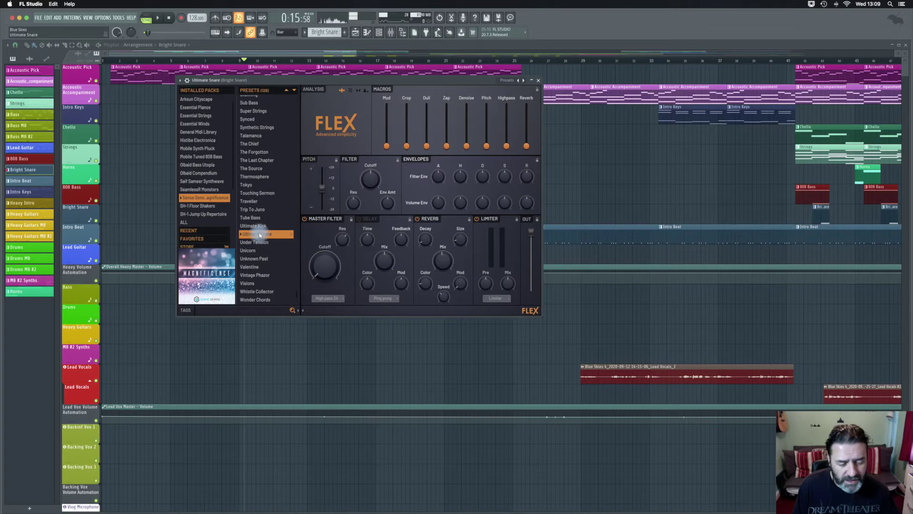
key(super+z)
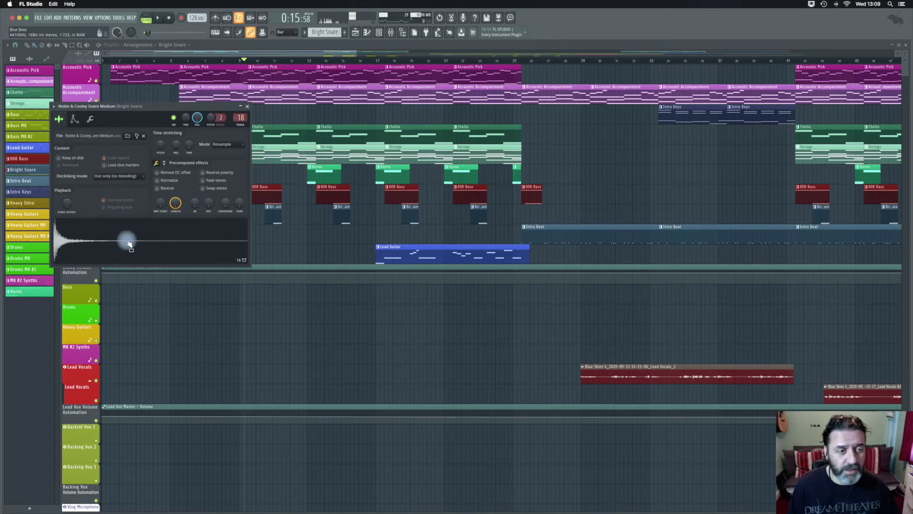
click(249, 110)
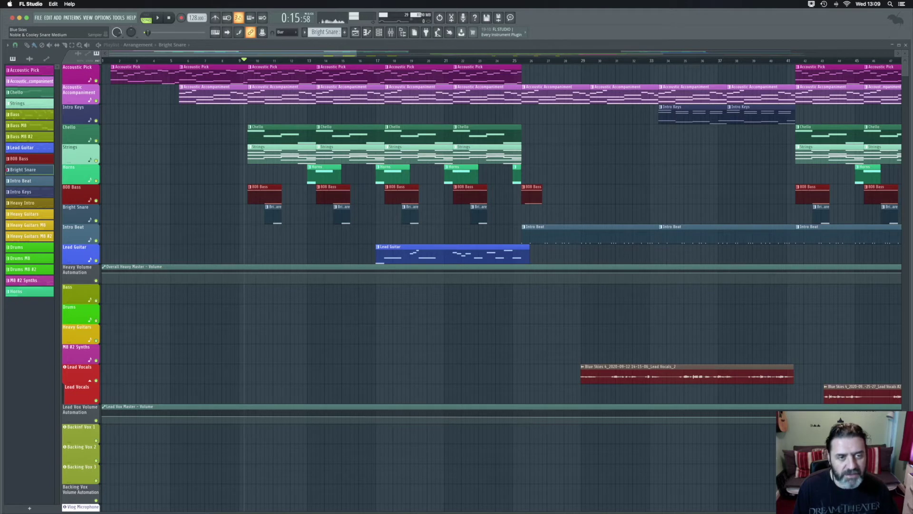
Step: Audition the 808 Bass and Bright Snare section in four passes from just before bar 9, stopping after each pass
key(space)
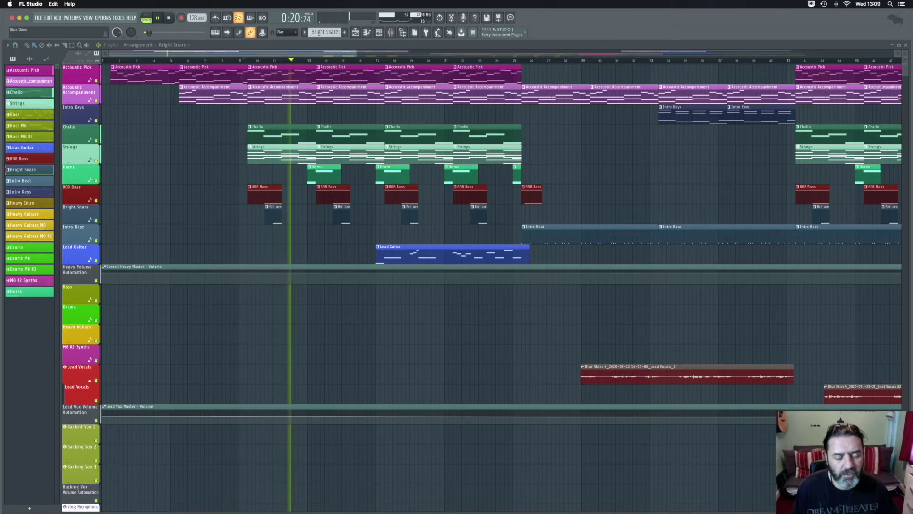
key(space)
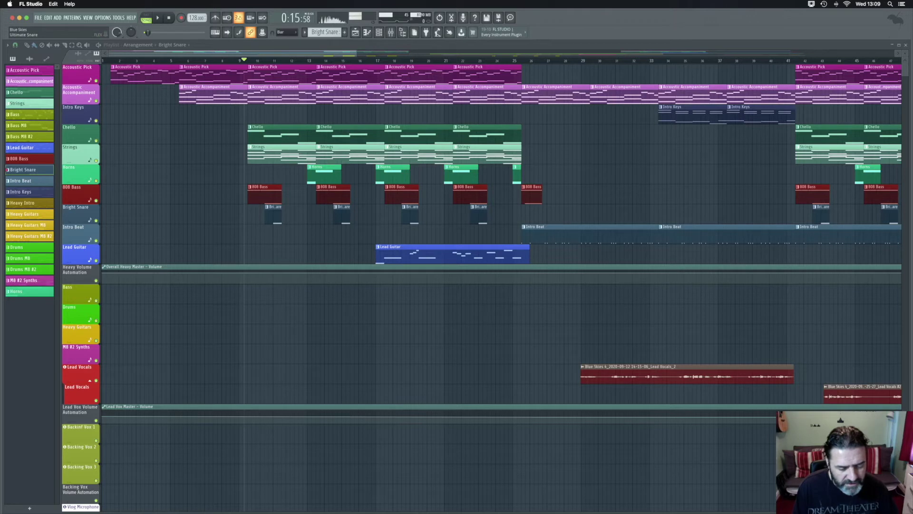
key(space)
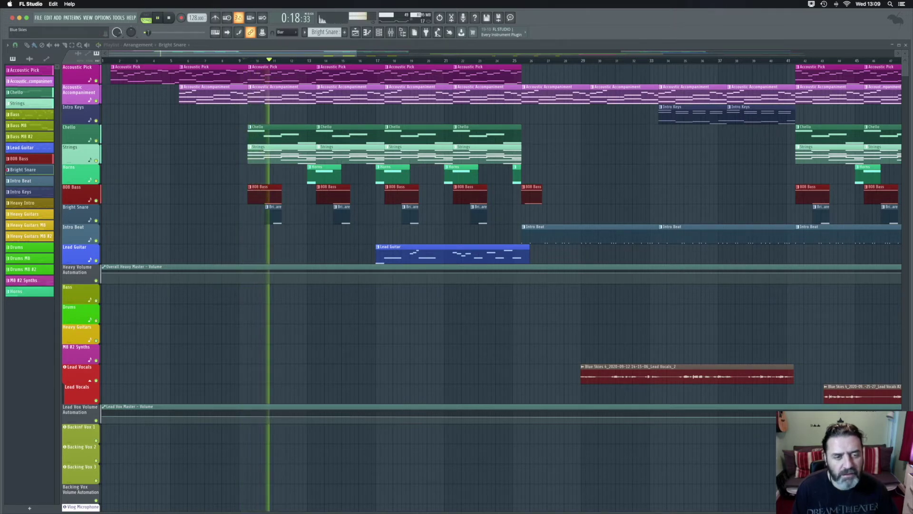
key(space)
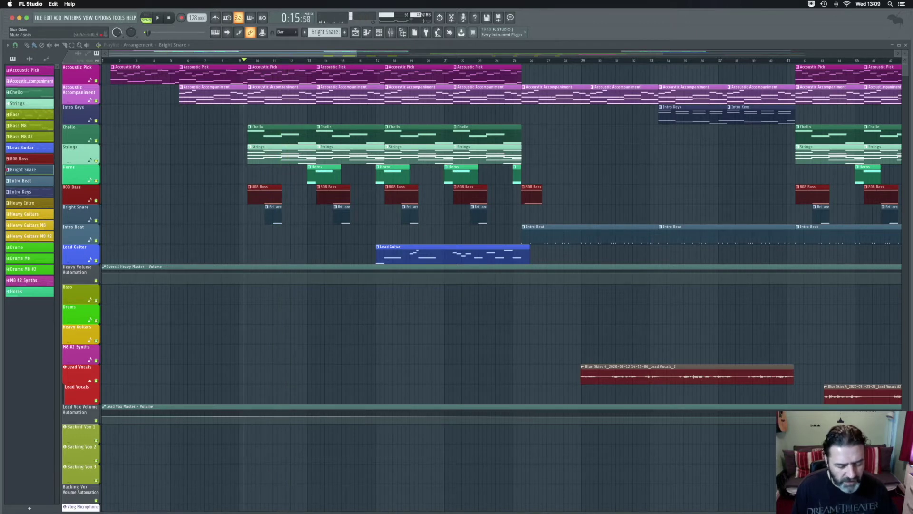
key(space)
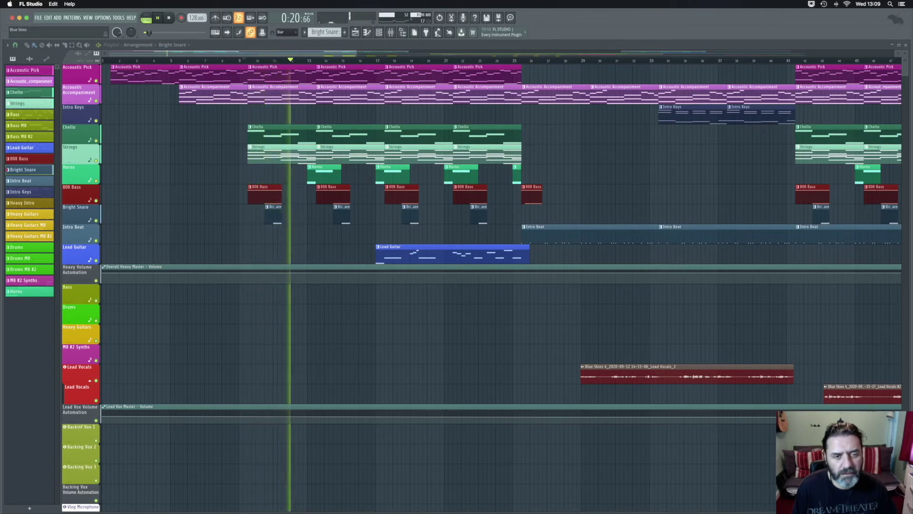
key(space)
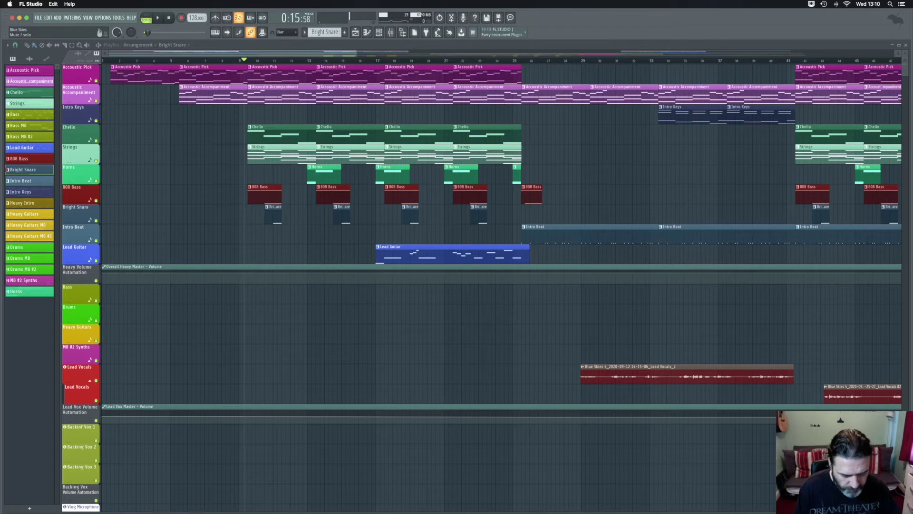
key(space)
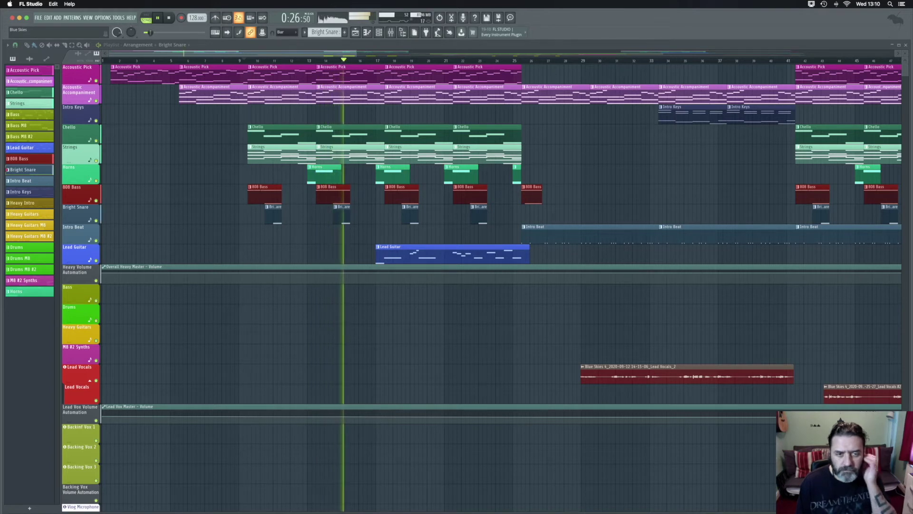
key(space)
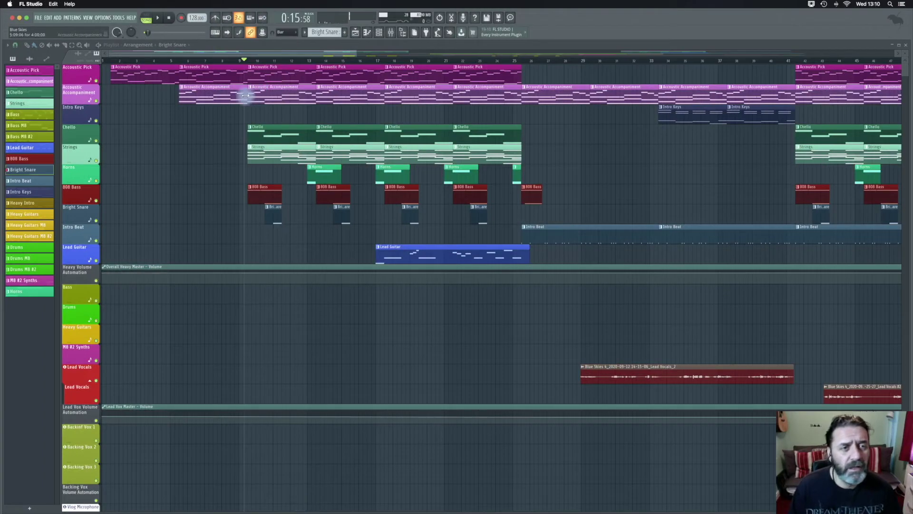
Step: Inspect the FLEX Rhodes Lead instrument used in the Accoustic Accompaniment pattern, and close it
click(222, 94)
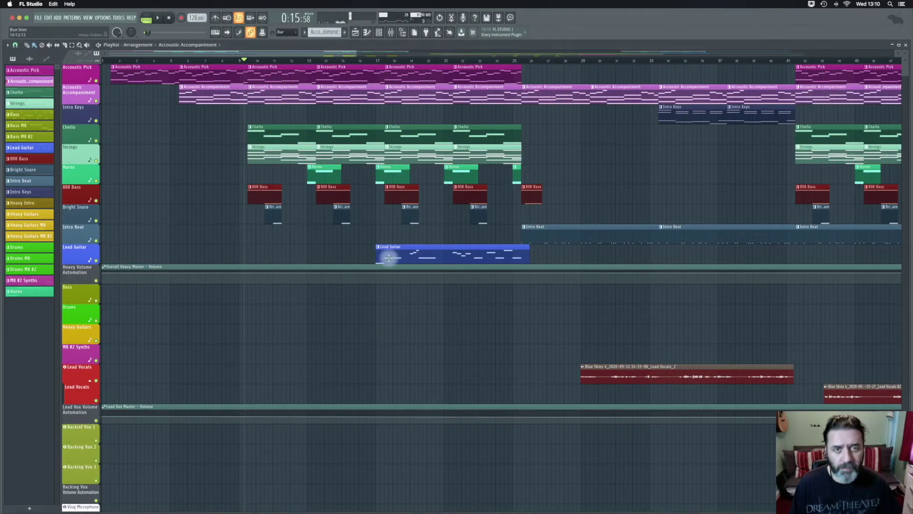
click(391, 31)
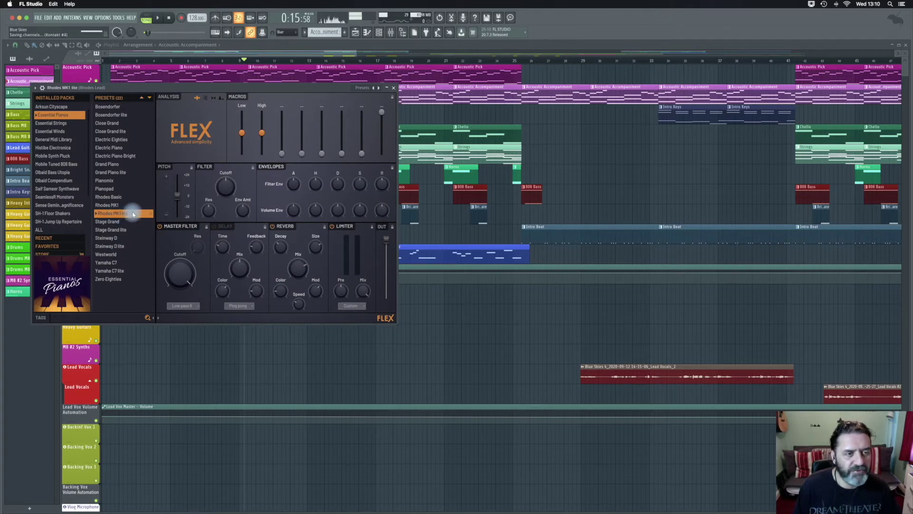
click(395, 90)
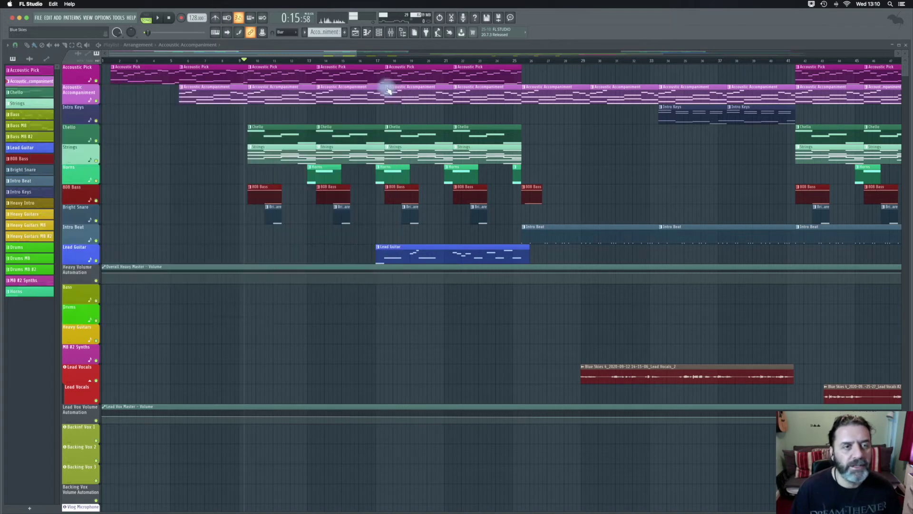
Step: Play the arrangement from just before bar 5 and select the first Bright Snare clip
click(179, 61)
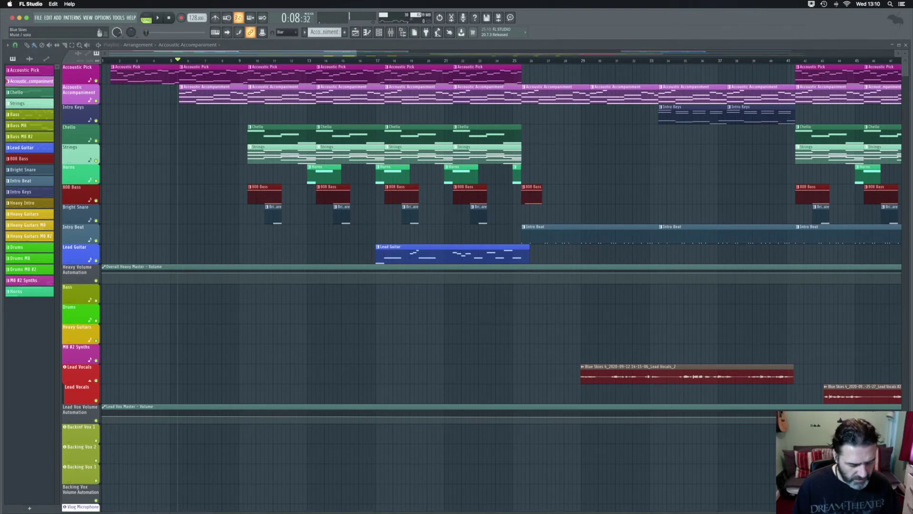
key(space)
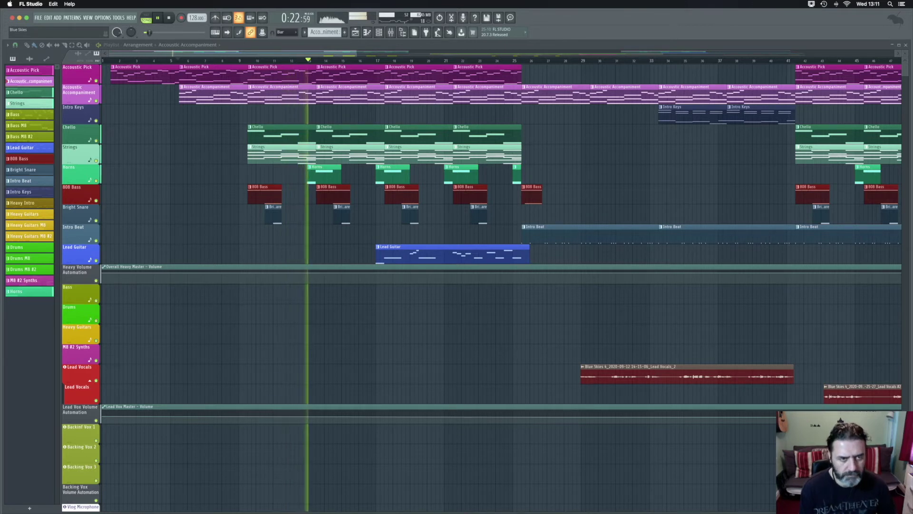
click(274, 221)
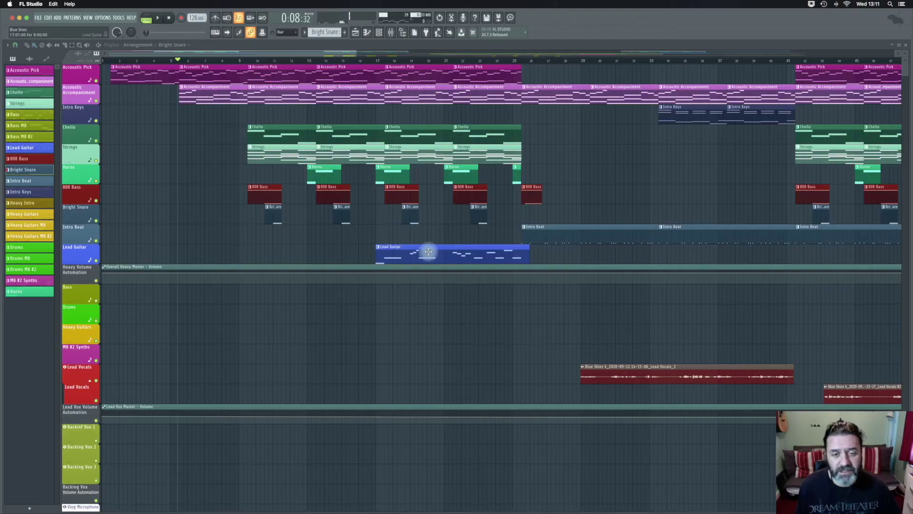
Step: Inspect the Lead Guitar's FLEX instrument with the Ahead preset, close it, and audition the part from just before bar 17
click(430, 255)
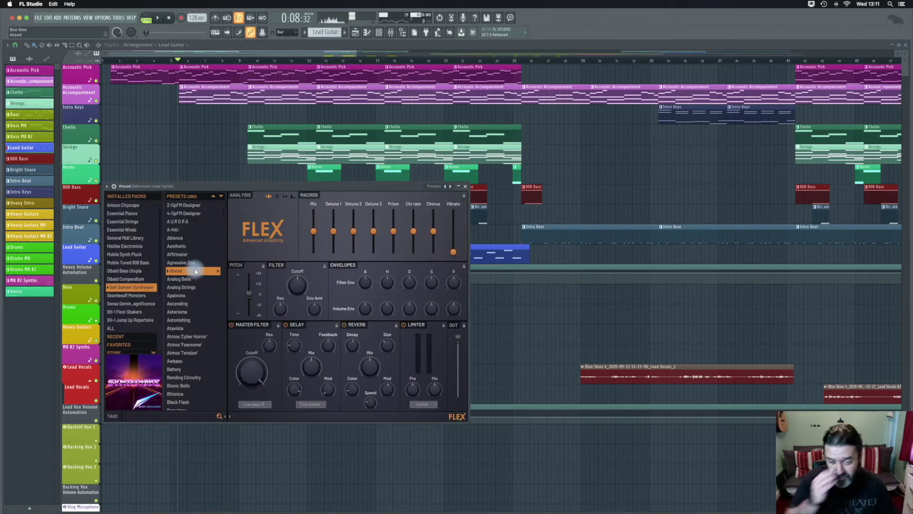
click(469, 188)
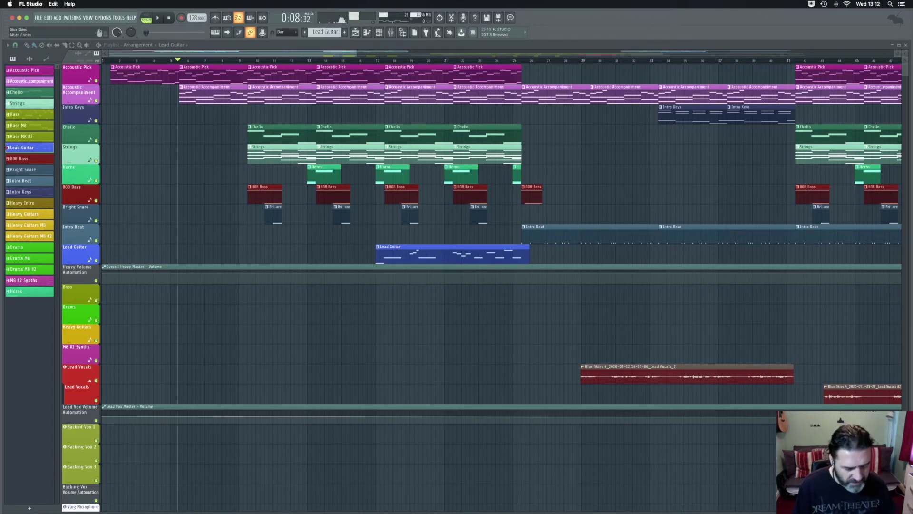
click(382, 61)
drag(384, 62, 371, 58)
key(space)
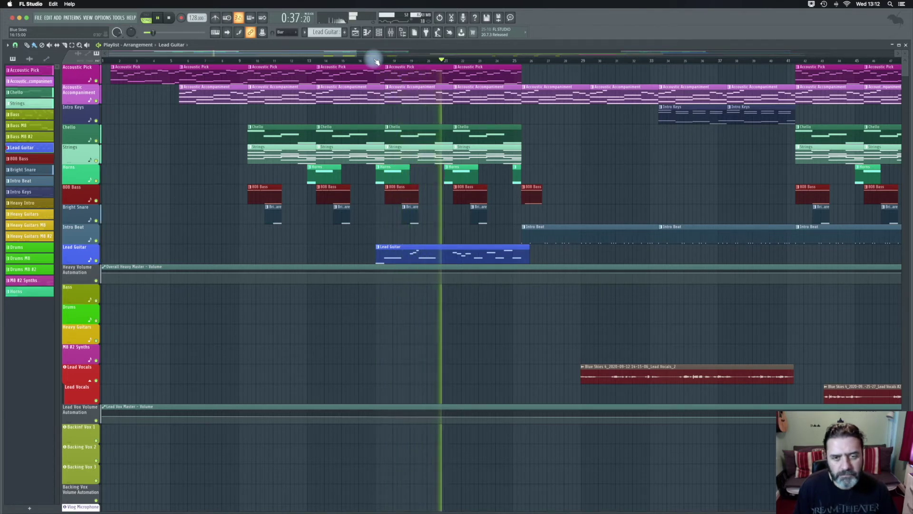
key(space)
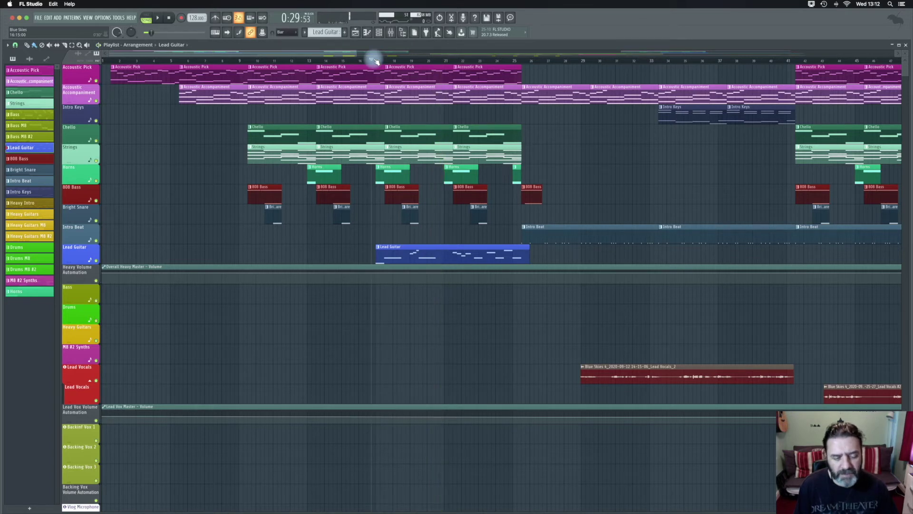
key(space)
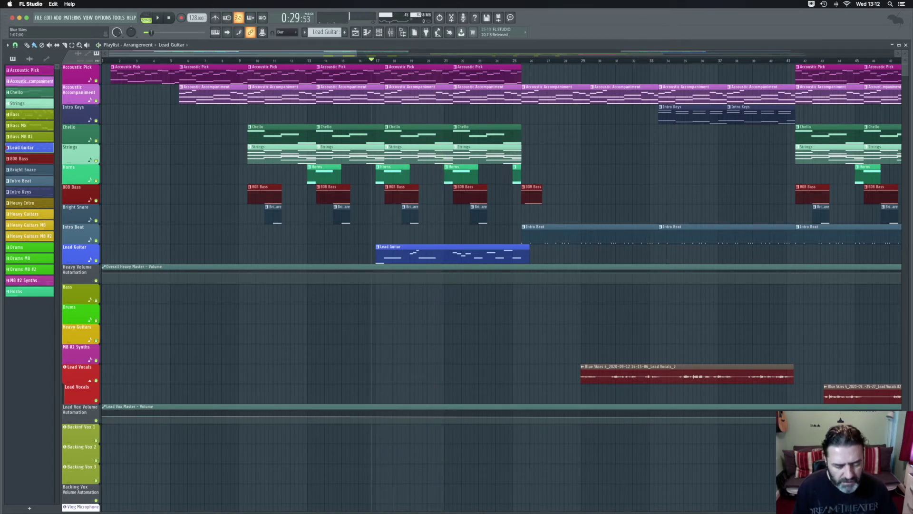
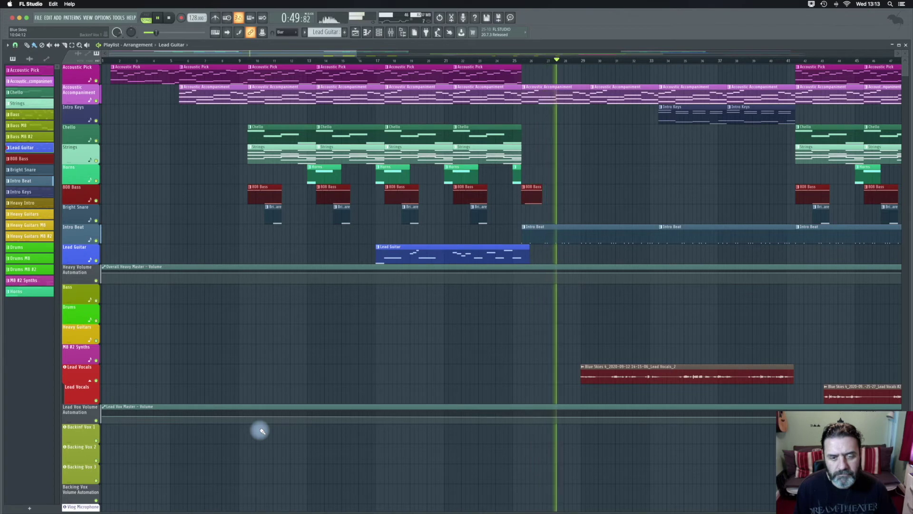
key(space)
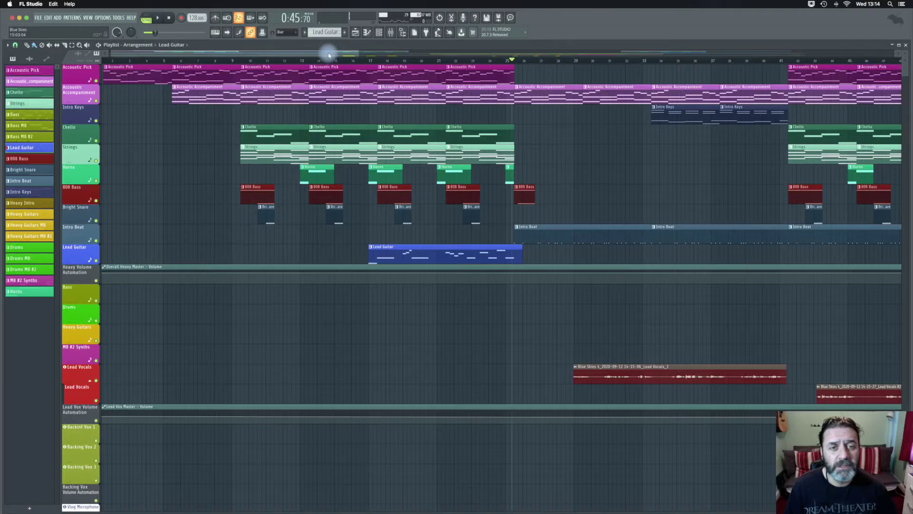
Step: Play the arrangement from just before bar 41, where the backing vocal clips begin
drag(366, 48, 476, 49)
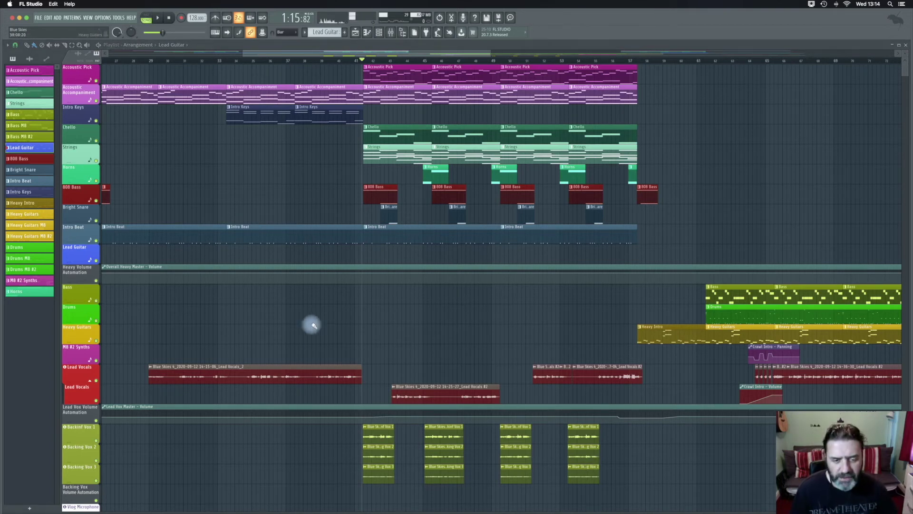
key(space)
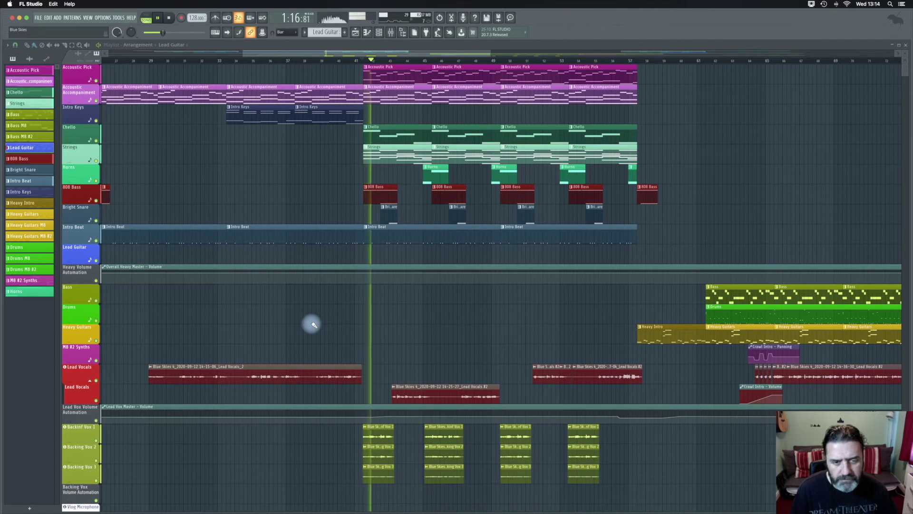